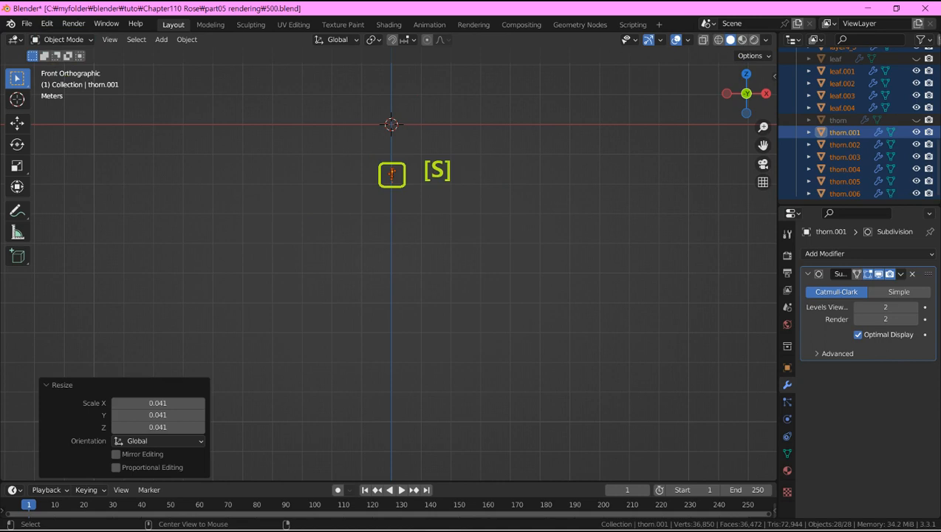
Scale down the whole rose and move it along Z until the stem's base sits at the world origin
key(KP_Decimal)
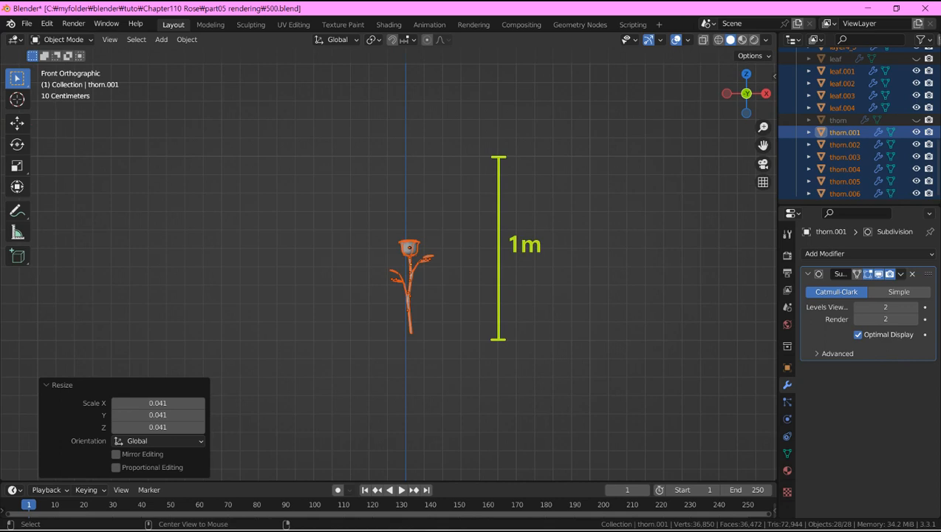
key(s)
key(g)
key(z)
key(Return)
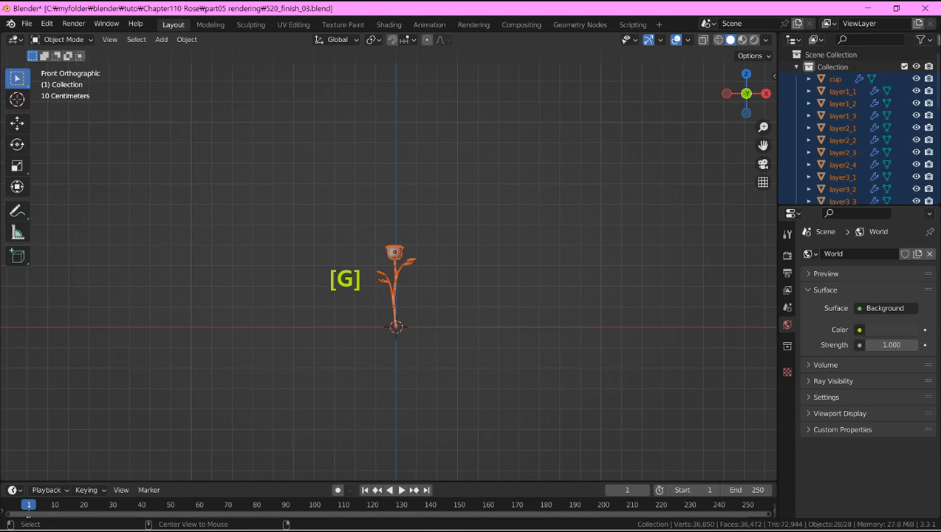
Add a 2 m plane mesh at the world origin
click(162, 39)
mouse_move(179, 53)
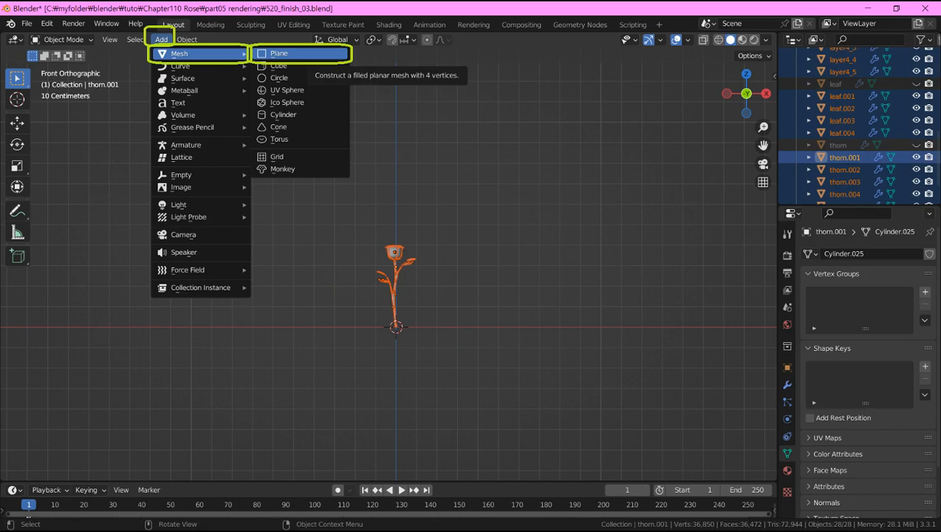
click(295, 53)
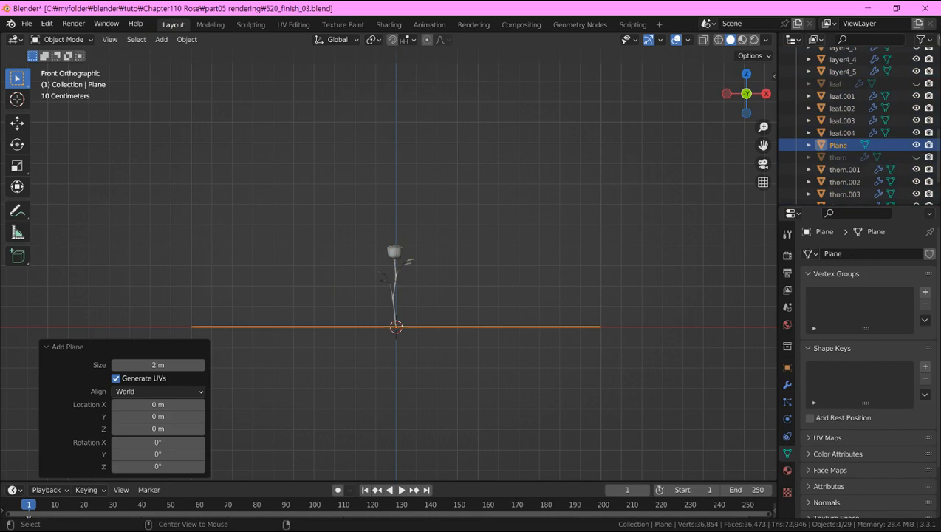
Rename the new plane to background and start editing its mesh
scroll(850, 133, down, 1)
double_click(842, 119)
text(background)
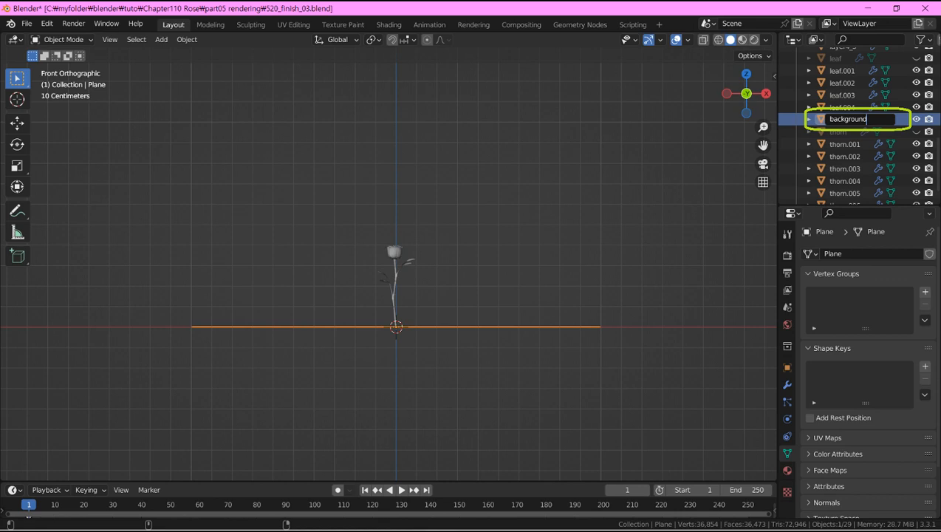
key(Return)
key(Tab)
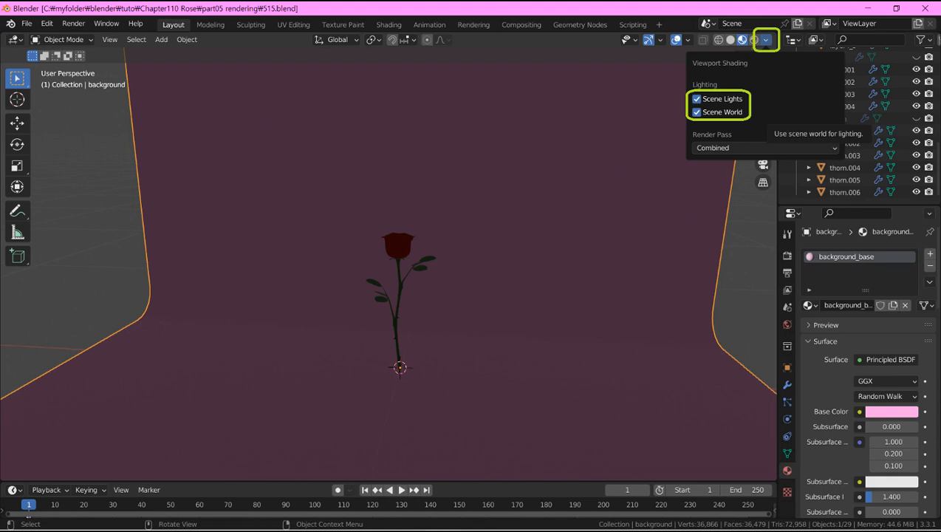
Add an area light to the scene
click(161, 39)
mouse_move(199, 204)
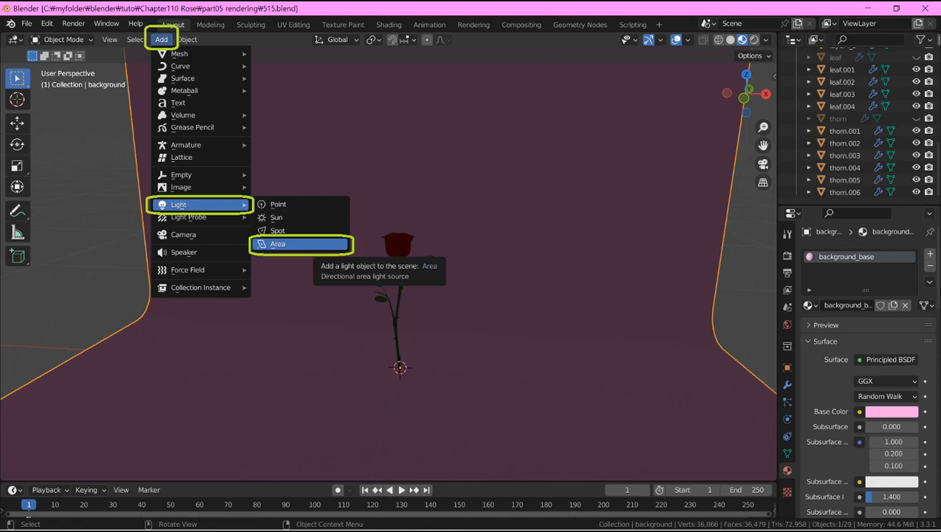
click(284, 243)
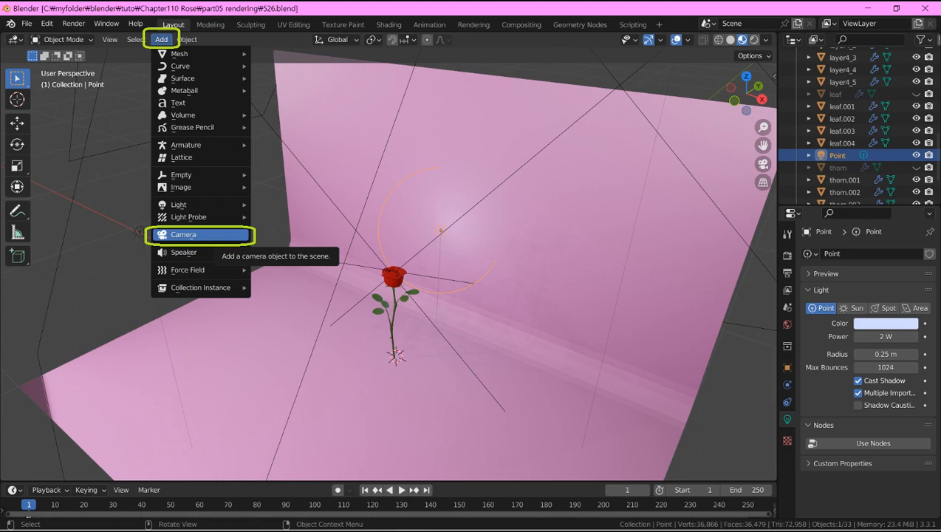
Add a camera, rotate it to face the rose, and move it about -2.23 m in Y and 0.31 m in Z
click(184, 234)
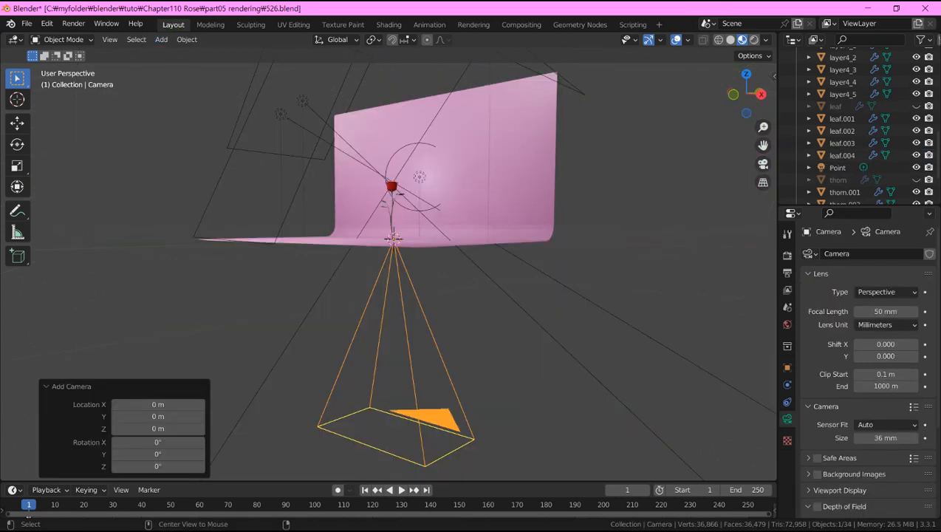
key(KP_3)
key(r)
key(g)
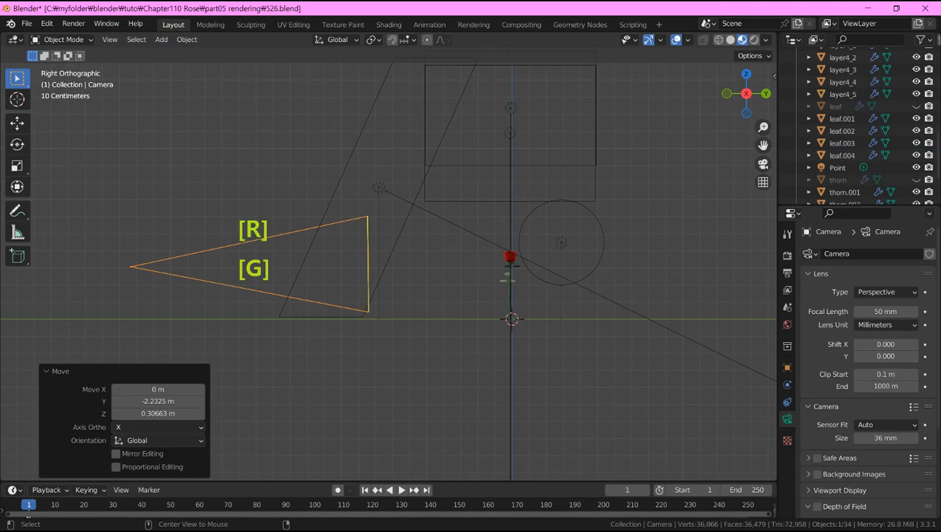
Look through the camera, lock it to the view, and bring it in for a close-up of the rose bloom
key(KP_0)
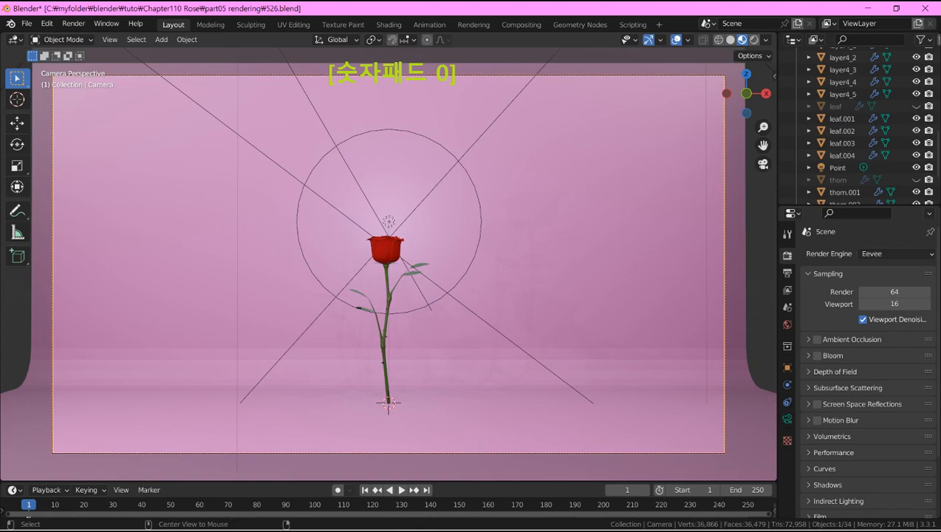
key(n)
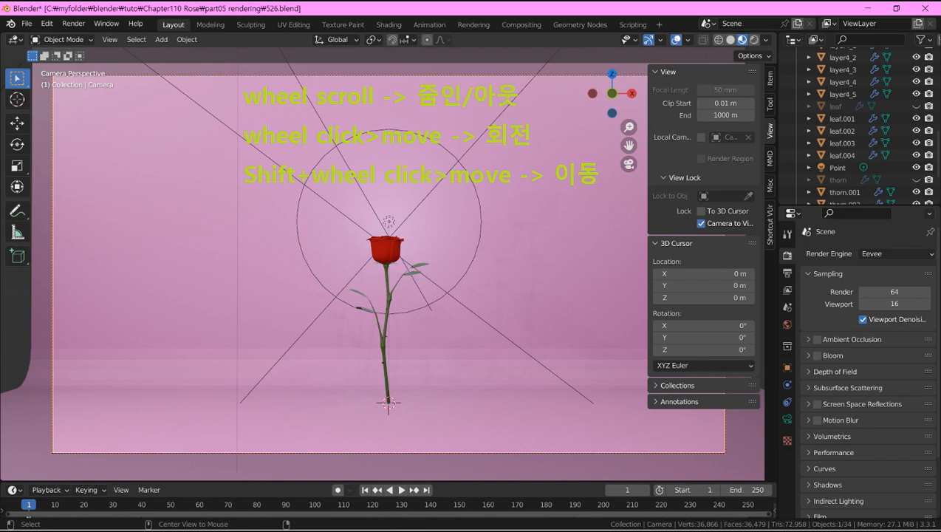
key(n)
scroll(389, 266, up, 8)
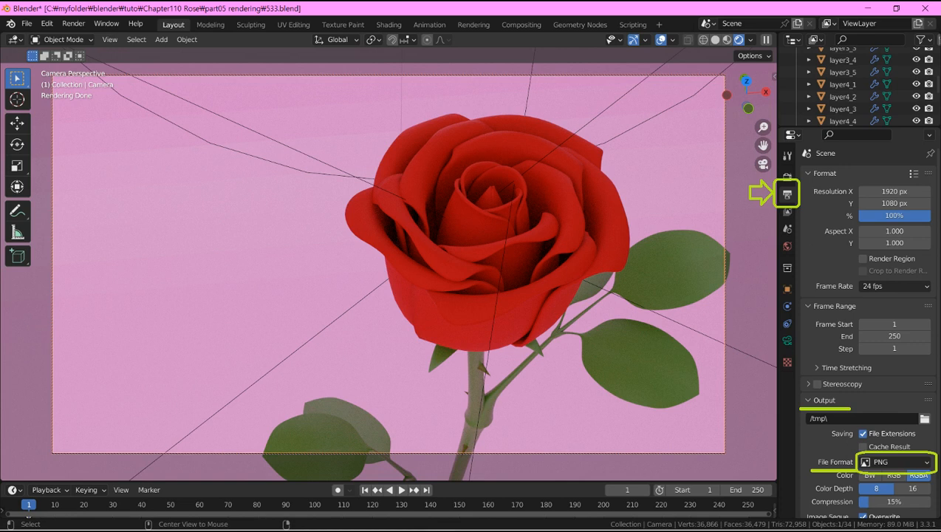
Render the scene as a still image in PNG format and save the result as rose_render01.png
click(894, 461)
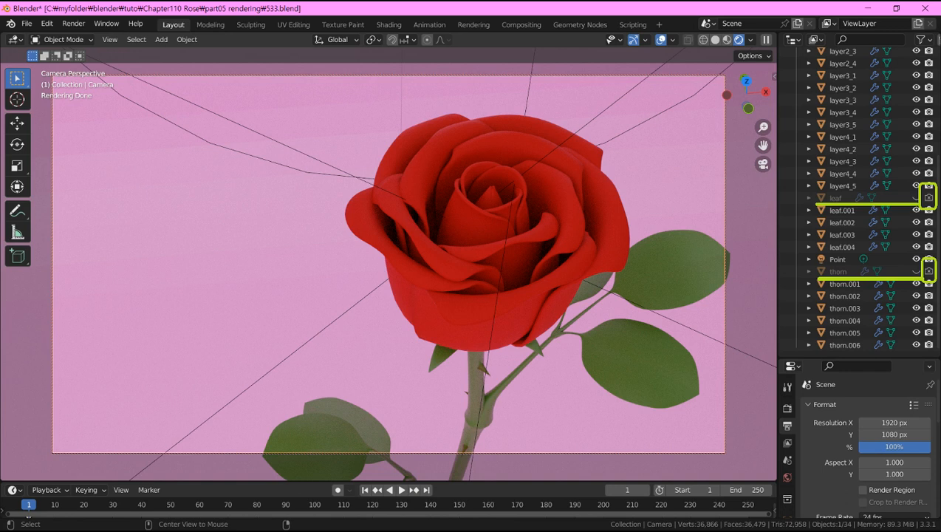
click(74, 22)
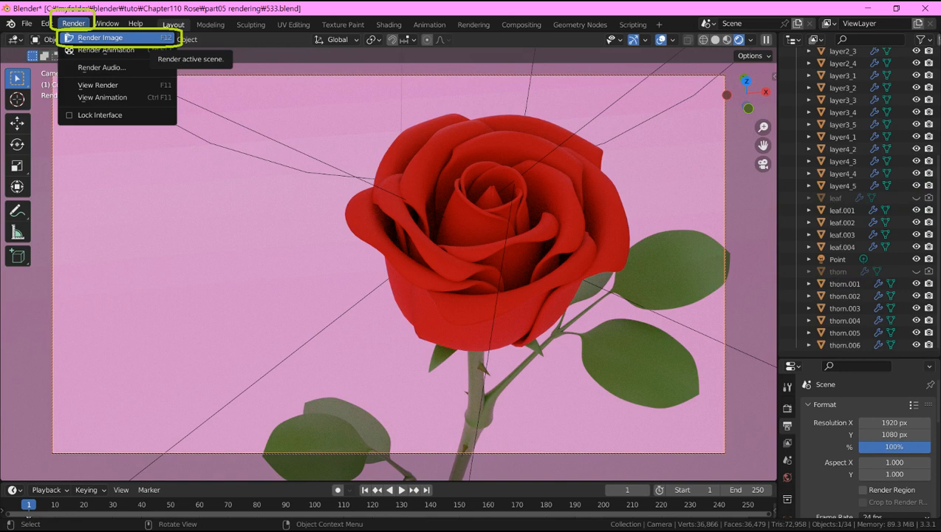
click(103, 38)
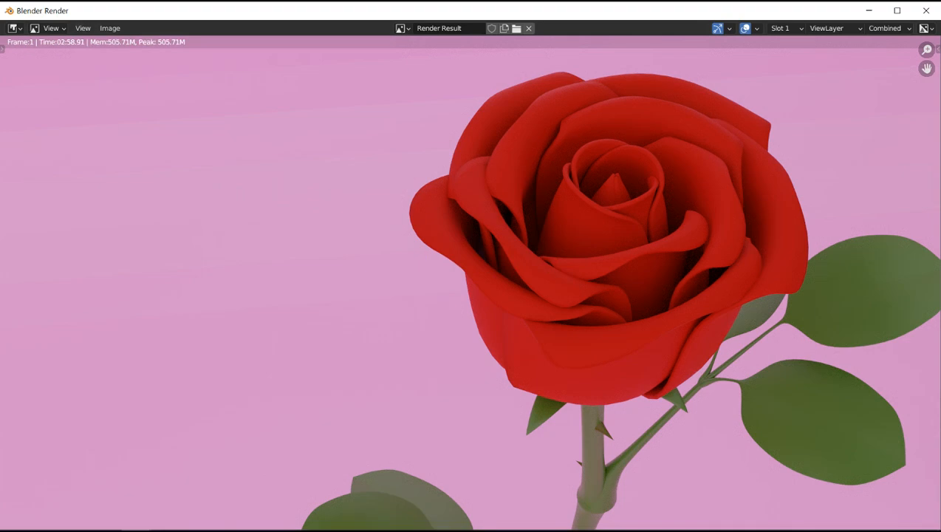
click(109, 28)
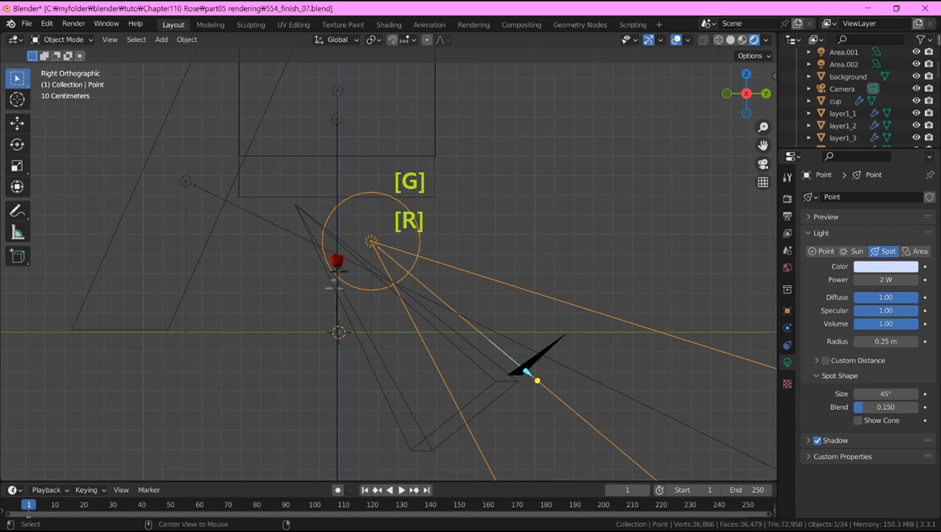
Rotate the spot light behind the rose about the X axis while looking through the camera
key(KP_0)
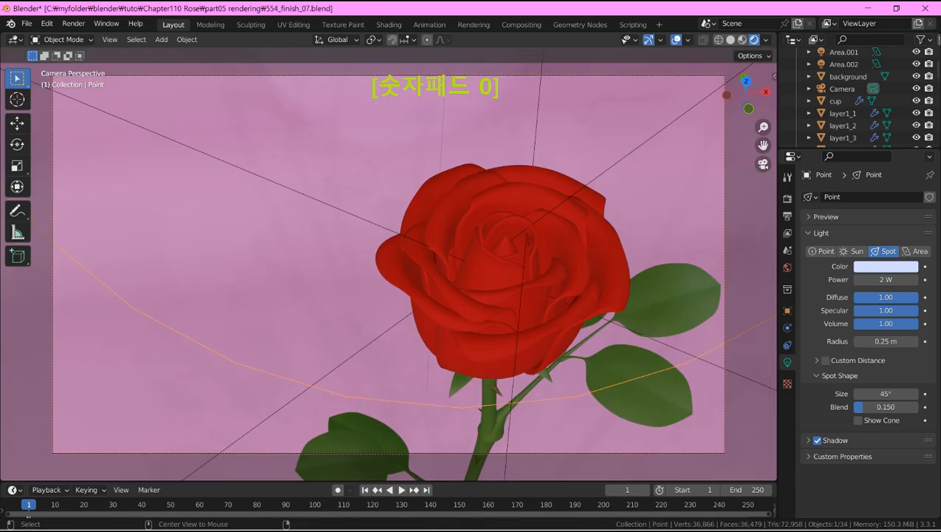
key(r)
key(x)
key(Return)
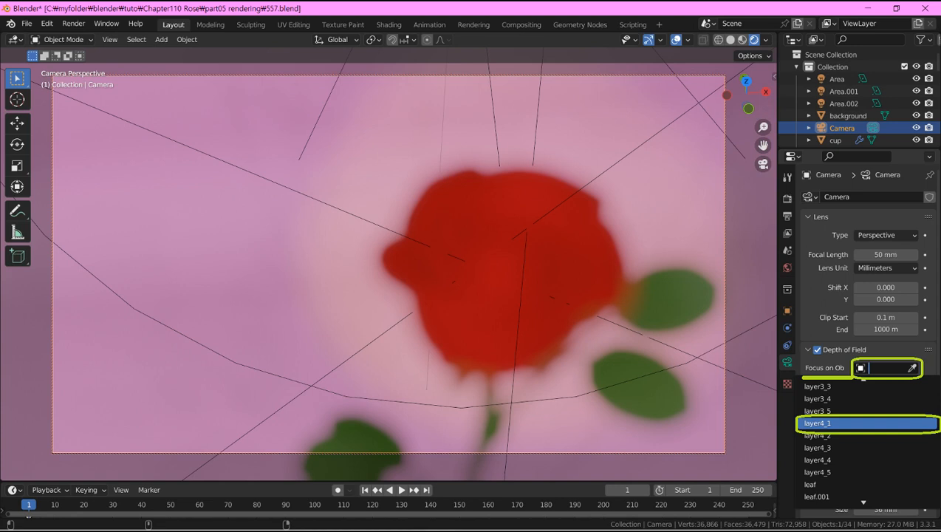
Set the camera's depth-of-field focus object to layer4_1
click(818, 423)
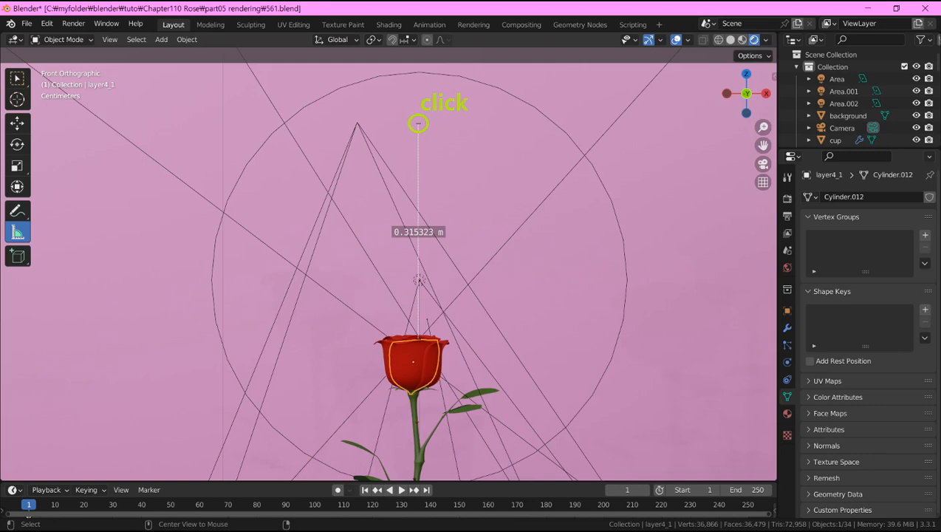
Measure the distance from the rose's top to the camera and set the camera's focus distance to 0.325079 m
drag(418, 123, 358, 124)
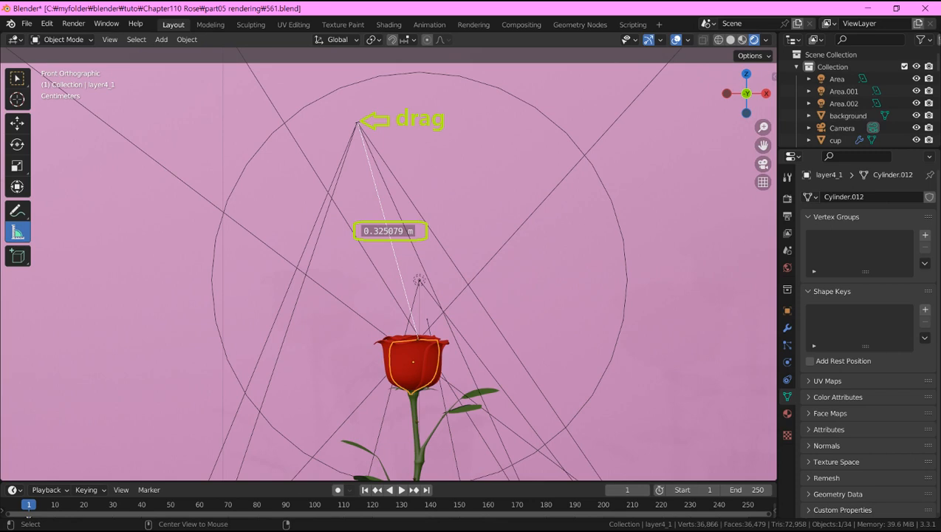
key(w)
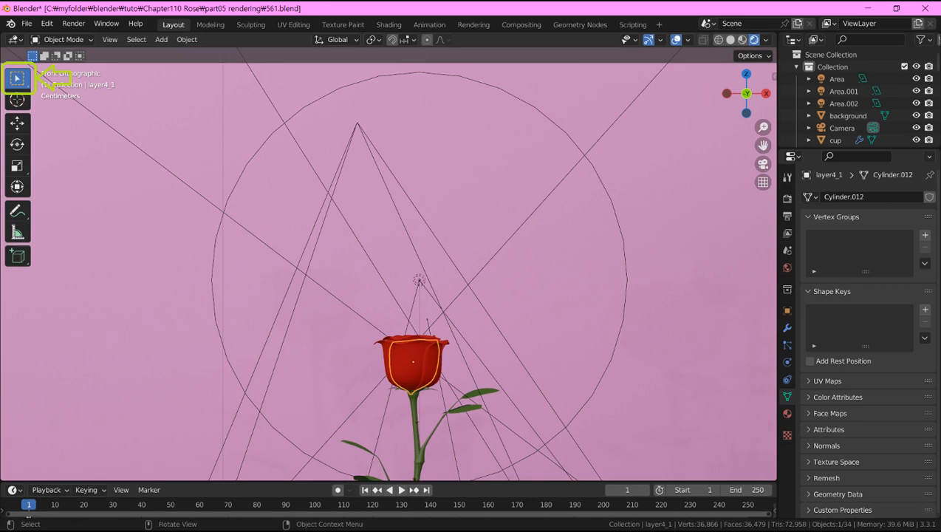
key(KP_0)
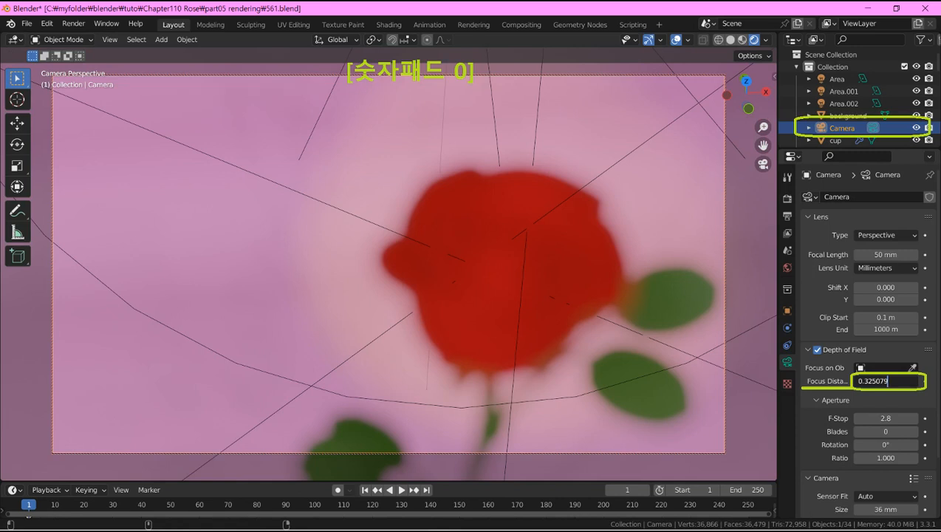
key(Return)
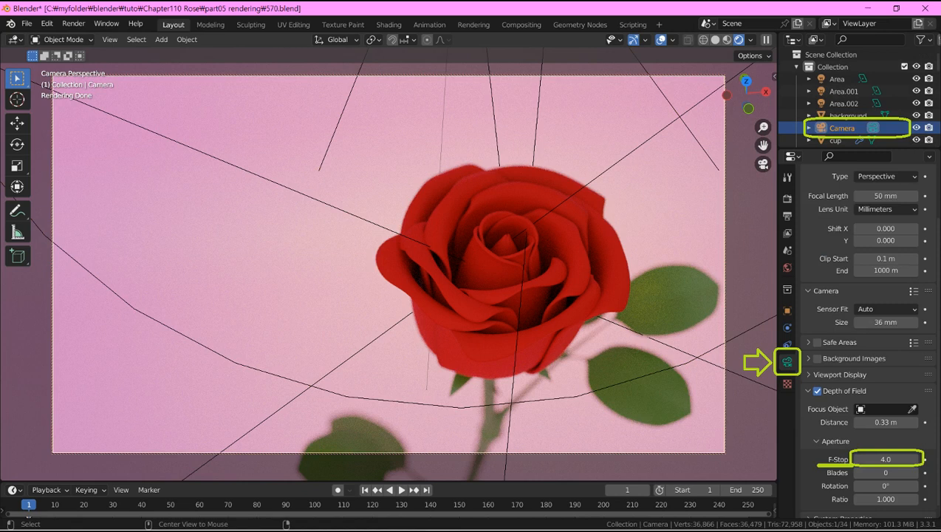
Render the depth-of-field close-up, save it as rose_render02.png in the tmp folder, and open the saved image
click(73, 23)
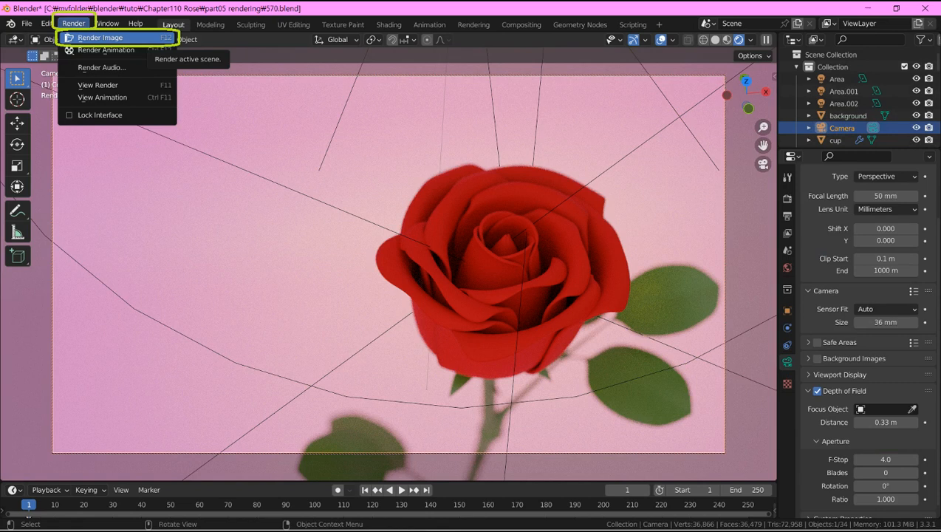
click(100, 37)
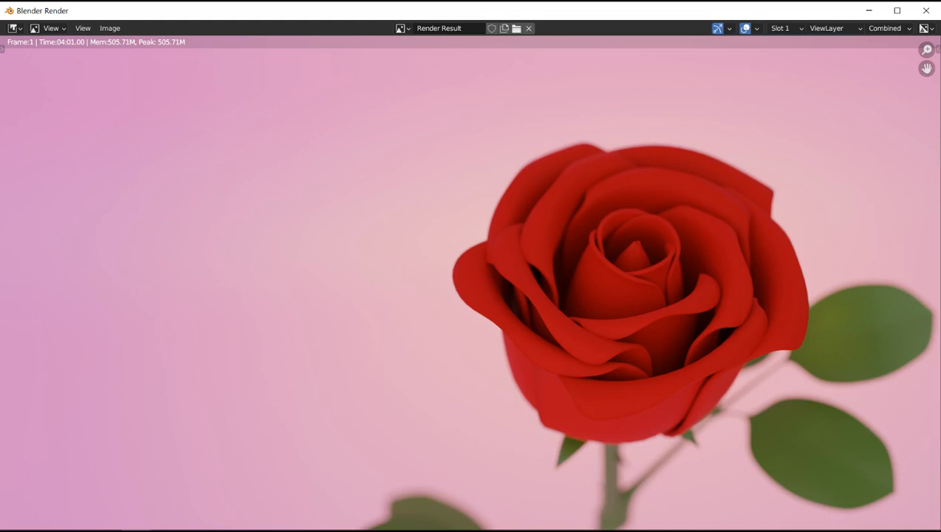
click(110, 28)
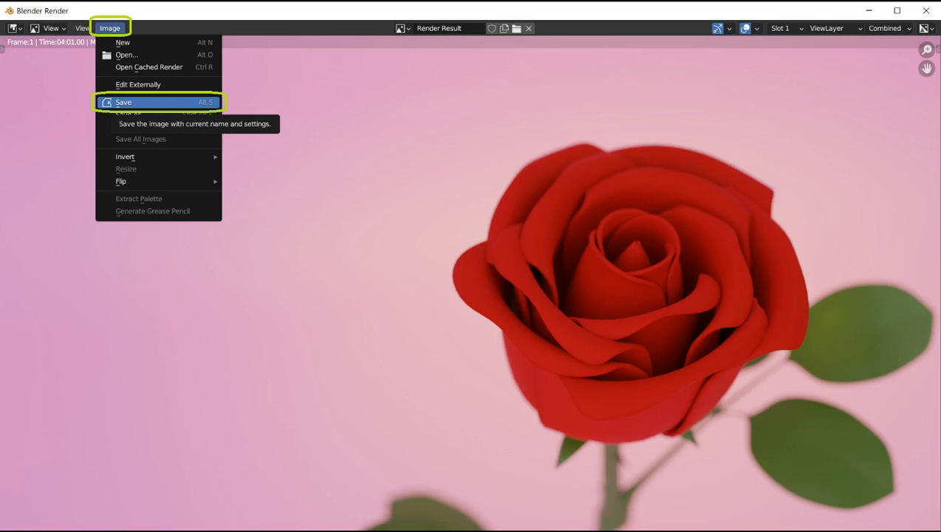
key(Return)
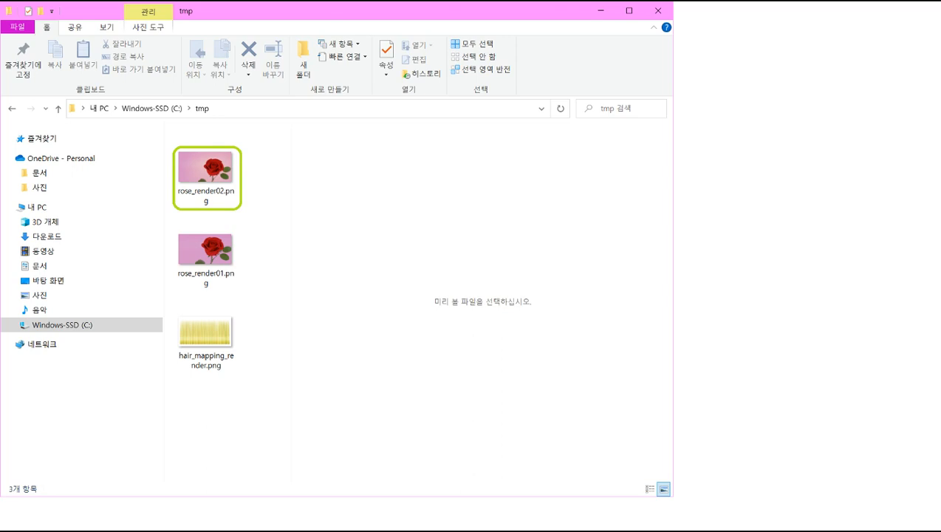
key(Return)
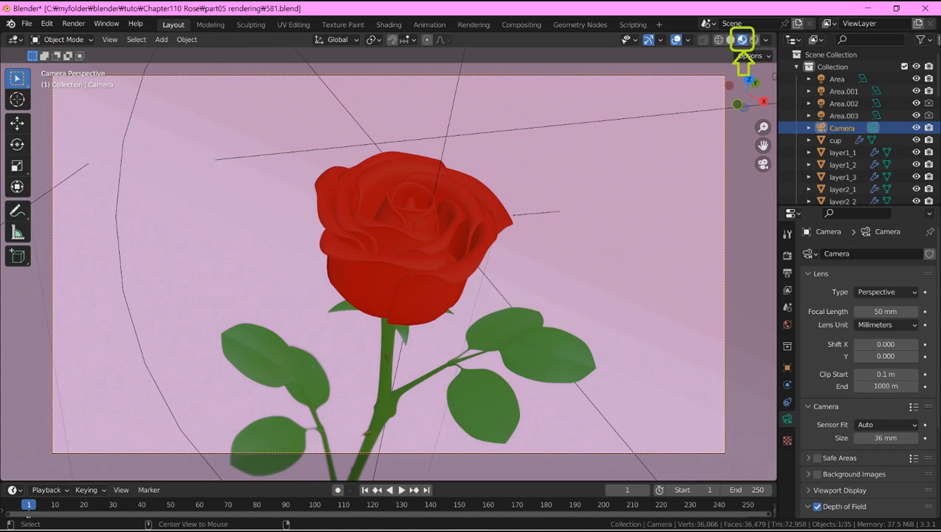
Render the camera view of the rose on black, save it as rose_render03.png, and open the saved image
key(KP_0)
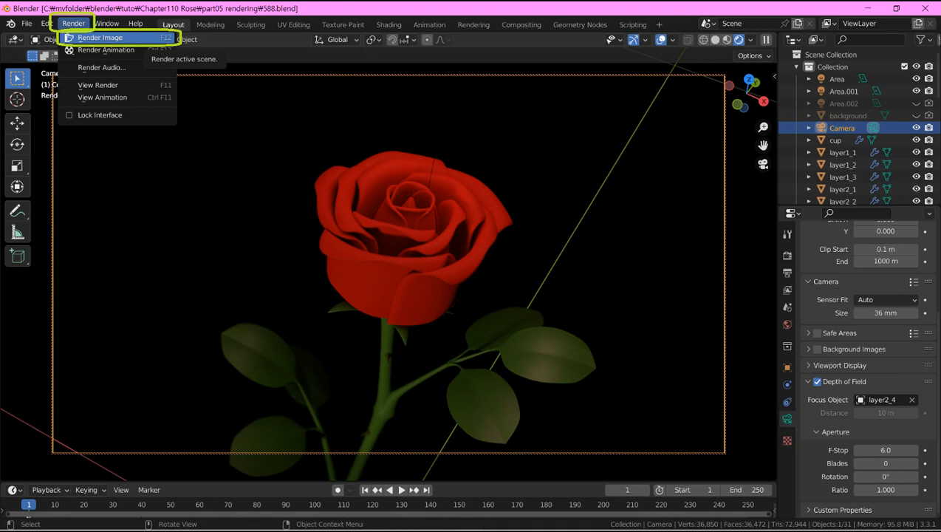
click(100, 37)
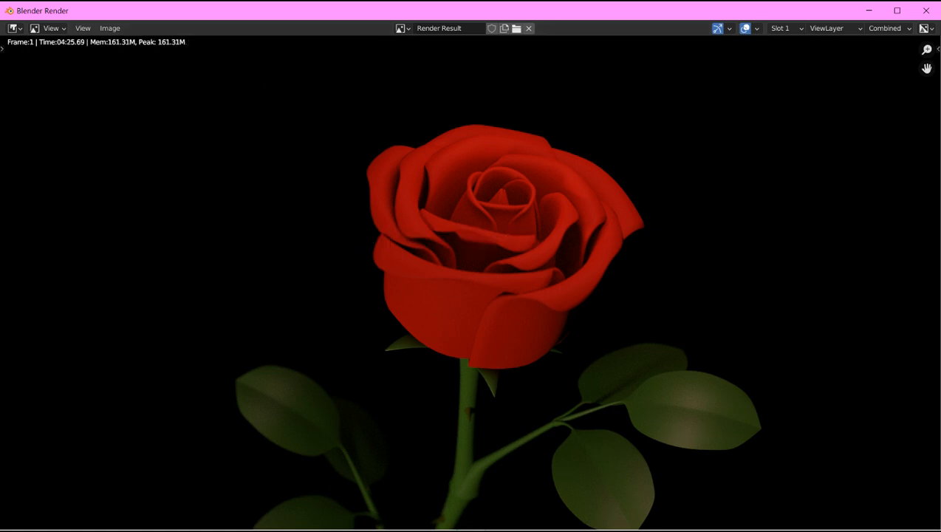
click(109, 28)
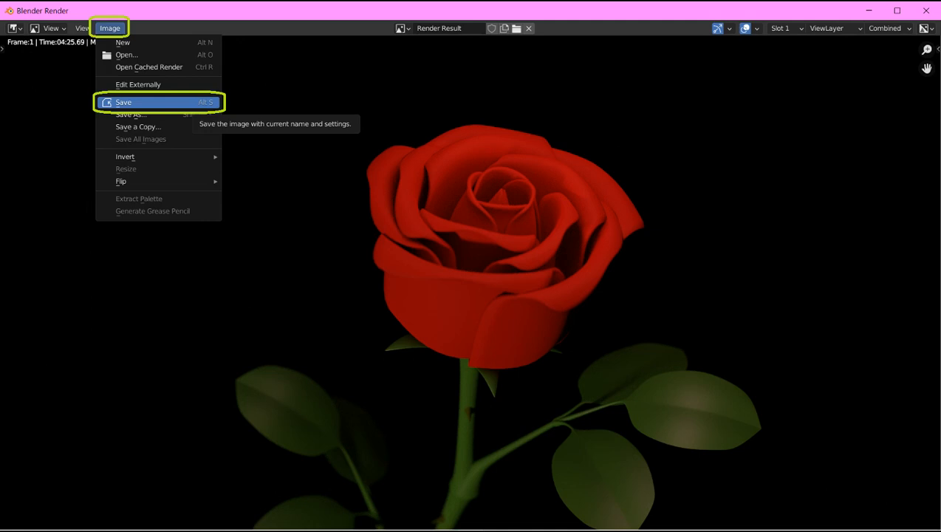
click(123, 102)
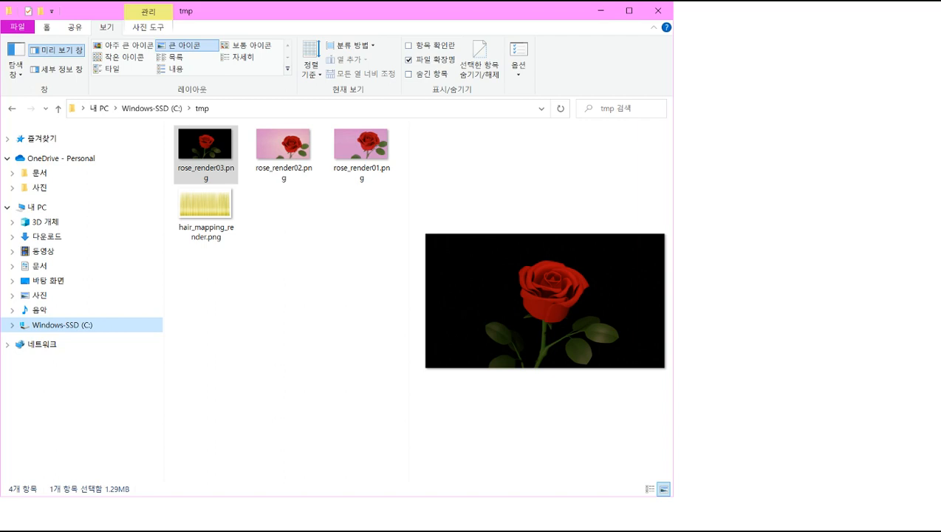
key(Return)
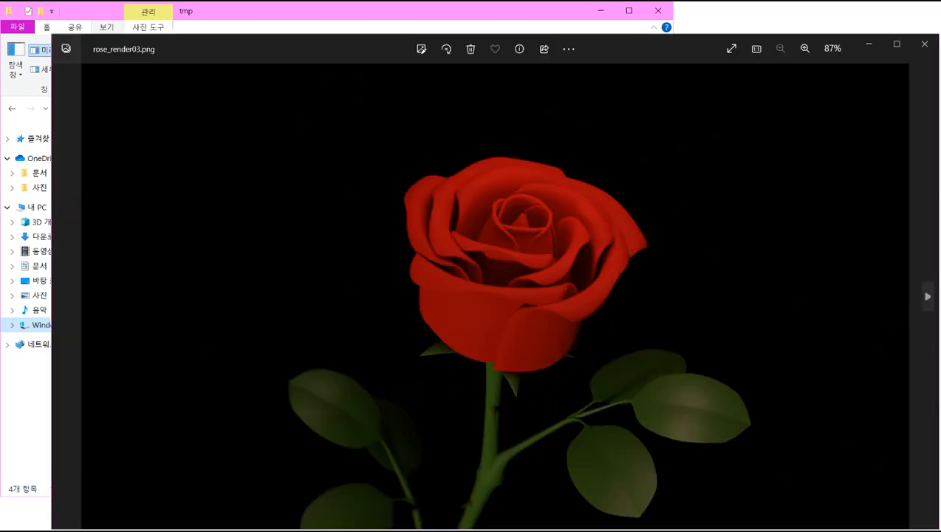